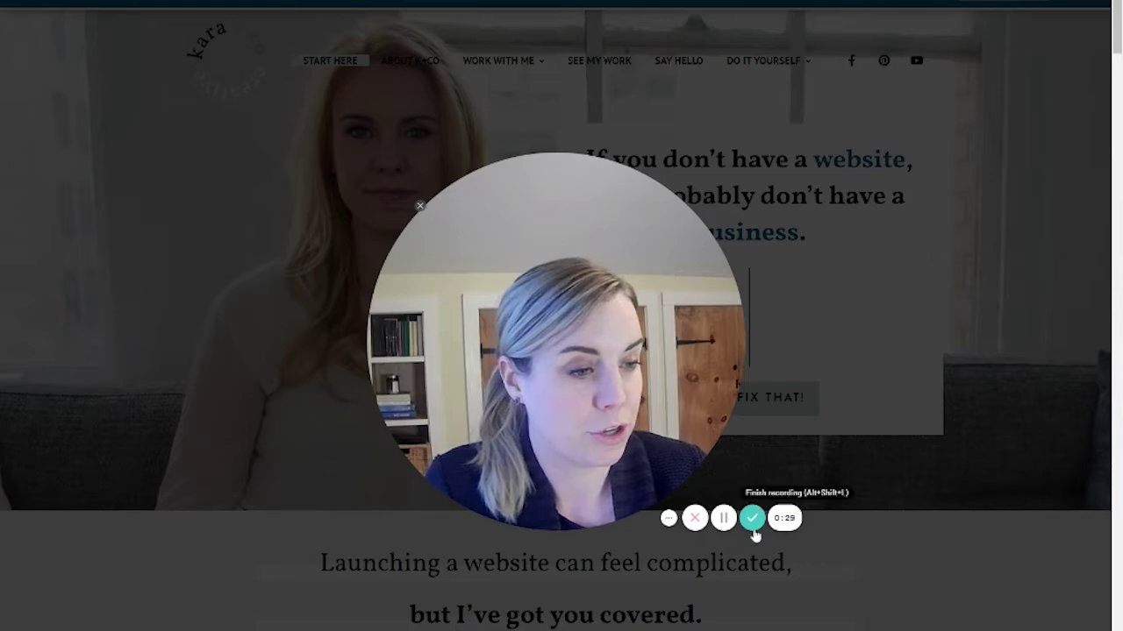
# - Collapse Loom's recording controls and shrink the webcam bubble to the small size
pyautogui.click(669, 519)
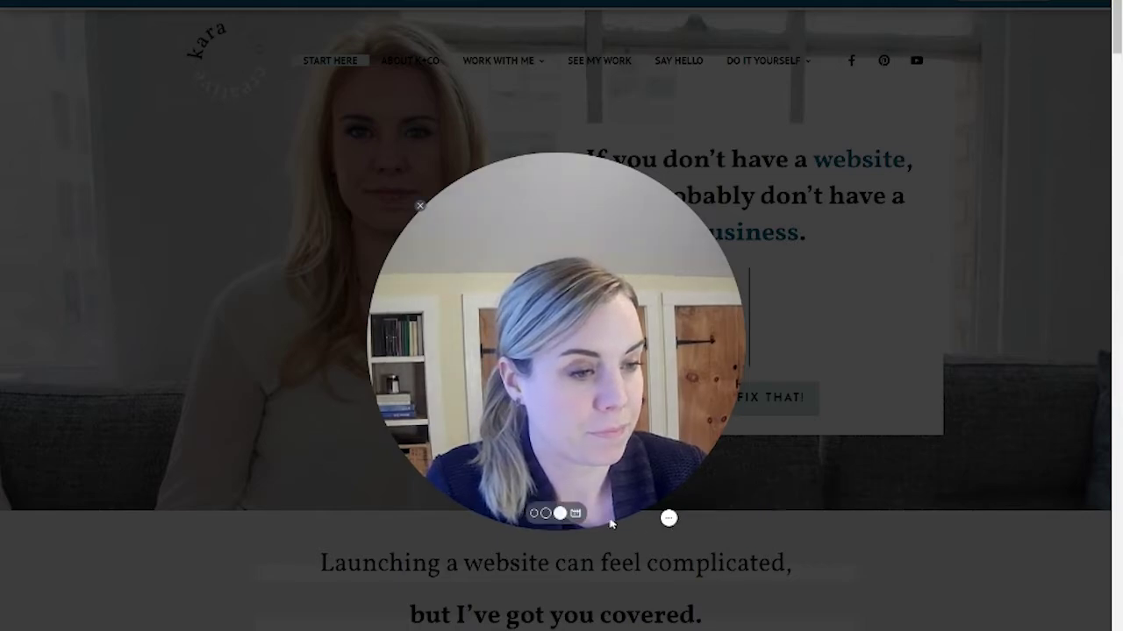
pyautogui.click(535, 513)
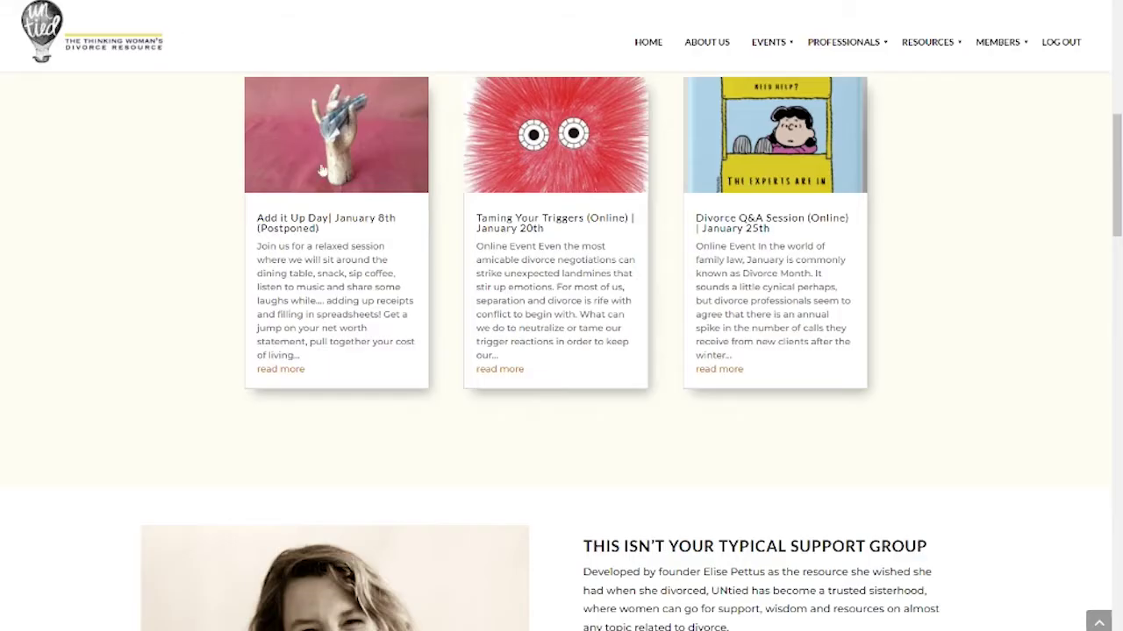
# - Move the webcam bubble off the content, dismiss the email popup, and scroll to the press logos
pyautogui.moveTo(332, 312)
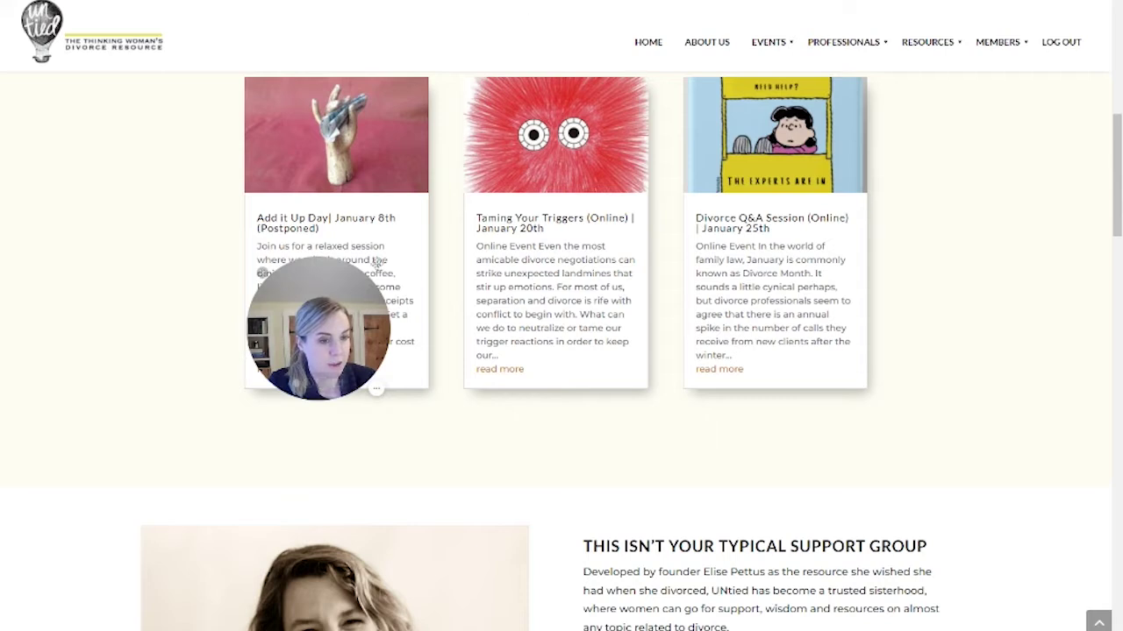
pyautogui.moveTo(333, 312); pyautogui.dragTo(114, 354)
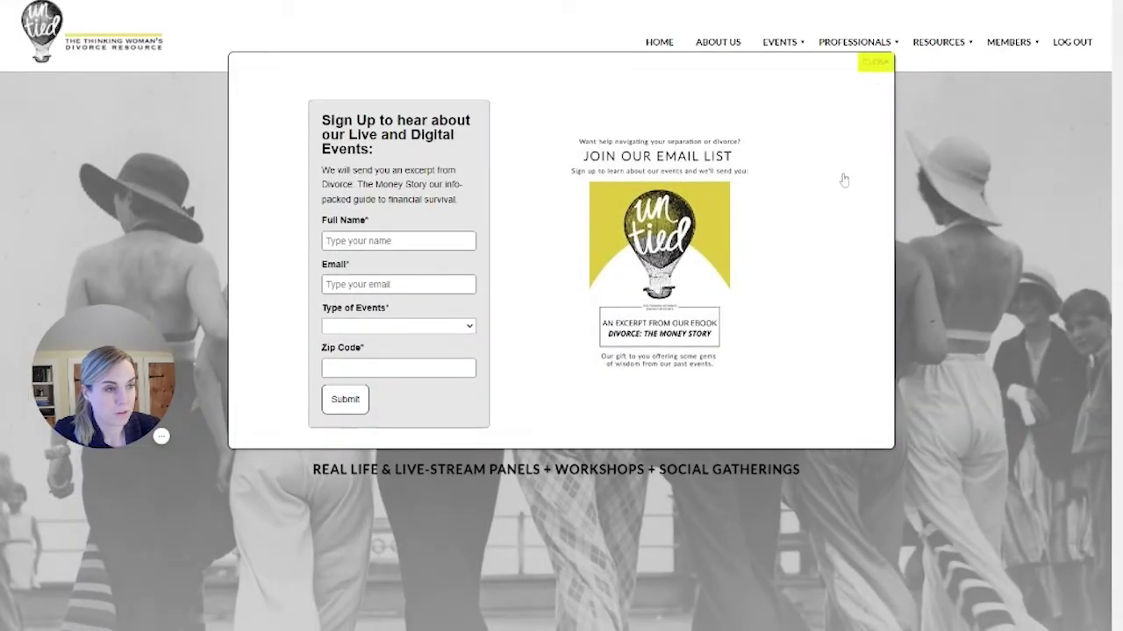
pyautogui.press('Escape')
pyautogui.scroll(-10, 840, 188)
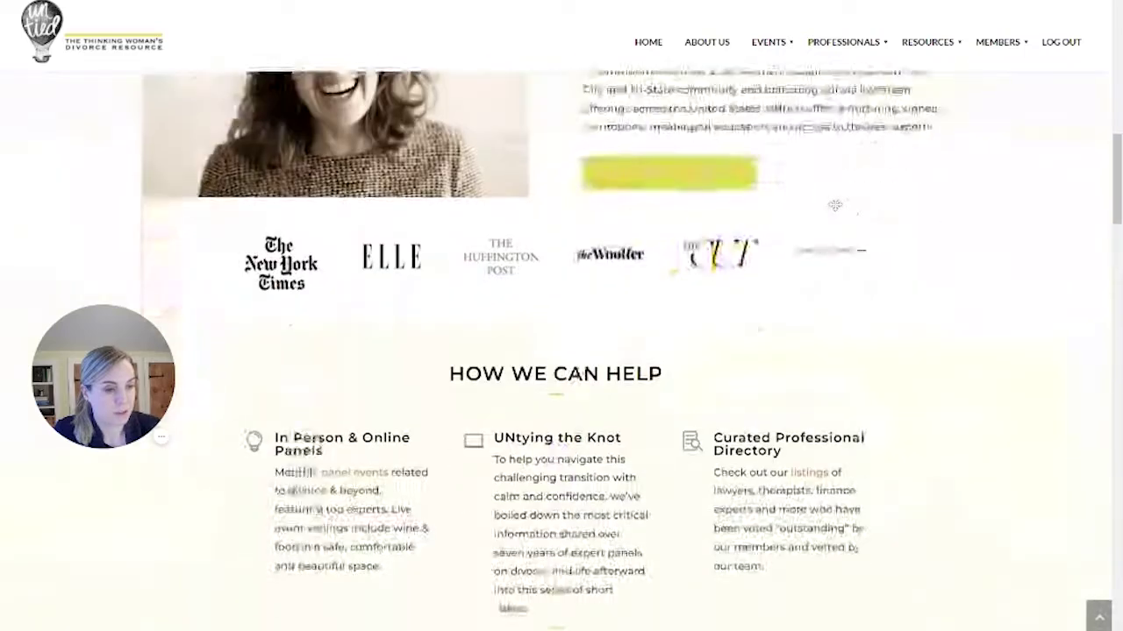
pyautogui.moveTo(270, 194)
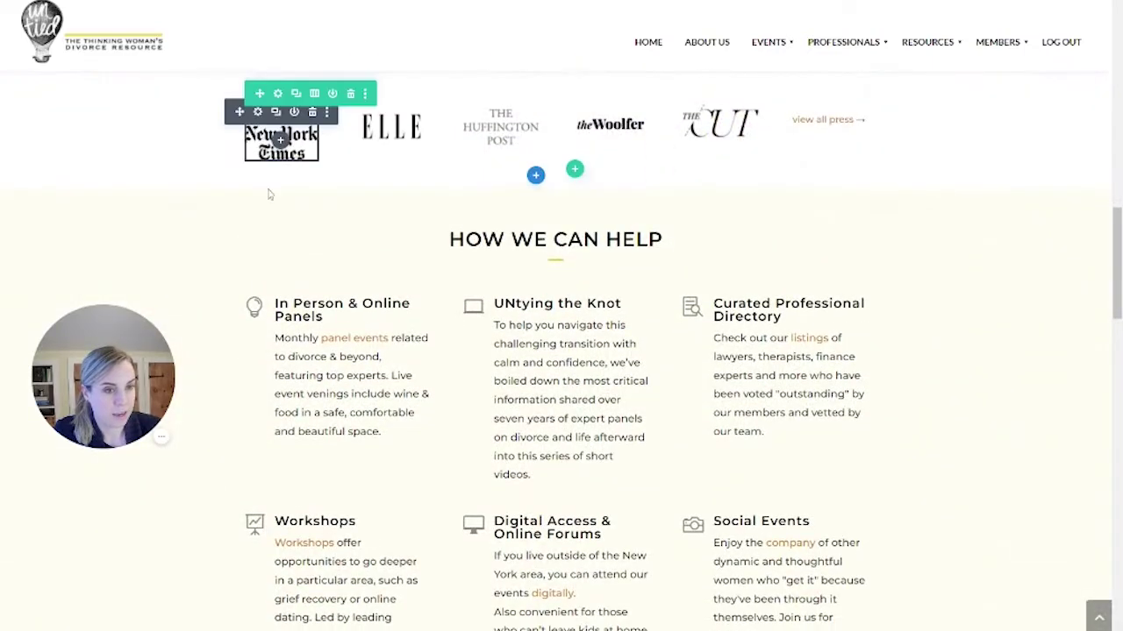
pyautogui.scroll(-1, 269, 194)
pyautogui.scroll(2, 269, 194)
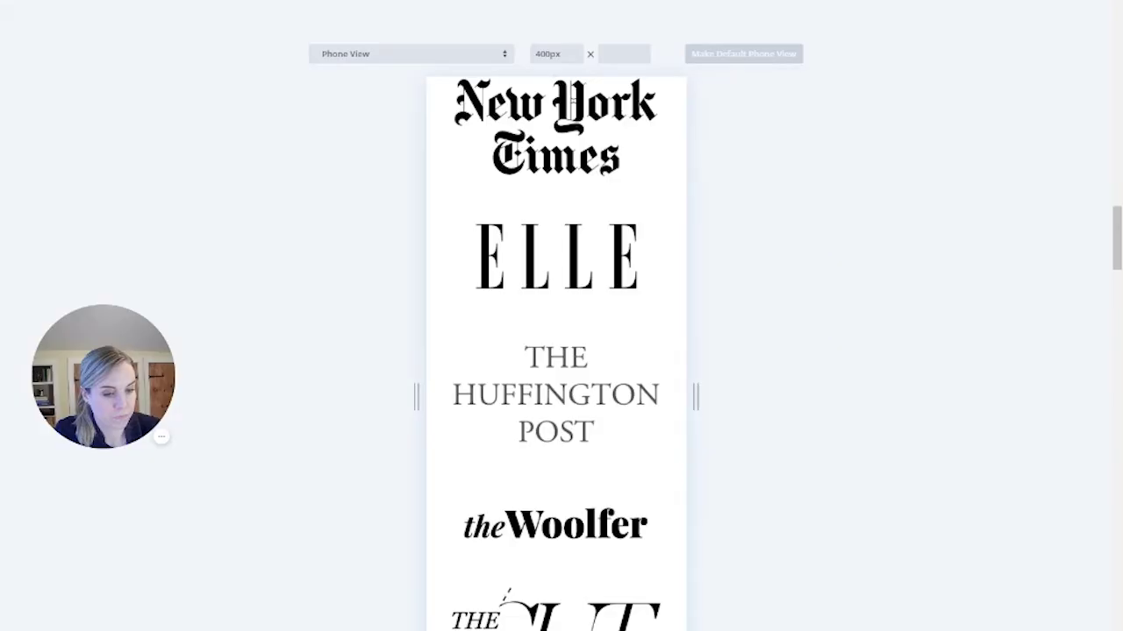
# - Scroll through the press logos in Phone View, then locate the row again at desktop width
pyautogui.scroll(5, 573, 345)
pyautogui.scroll(-10, 573, 345)
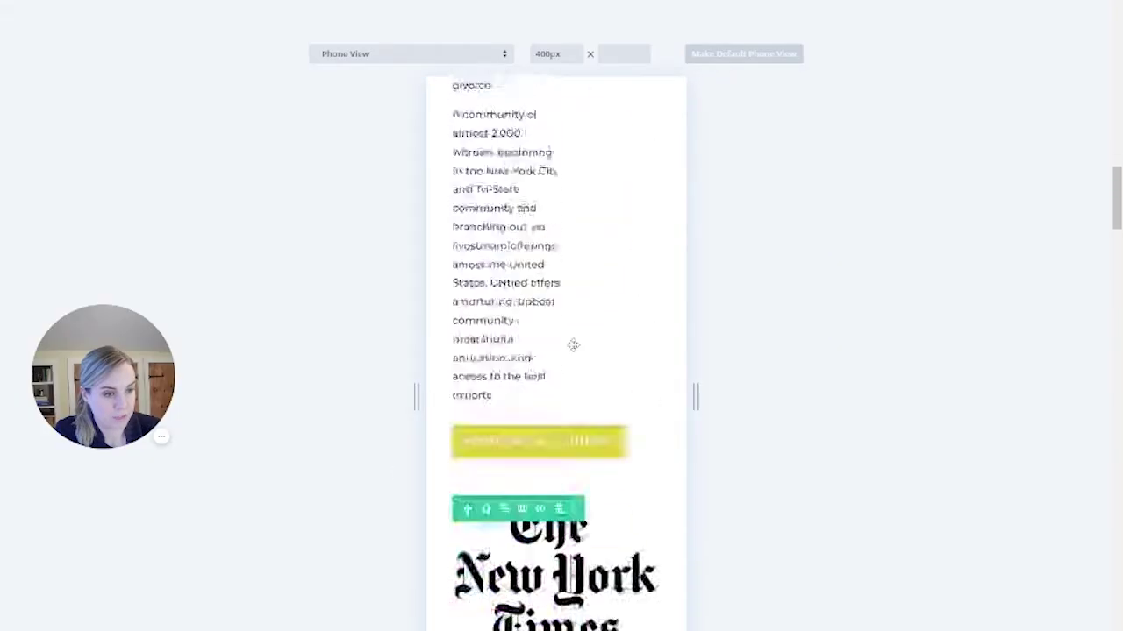
pyautogui.scroll(6, 573, 349)
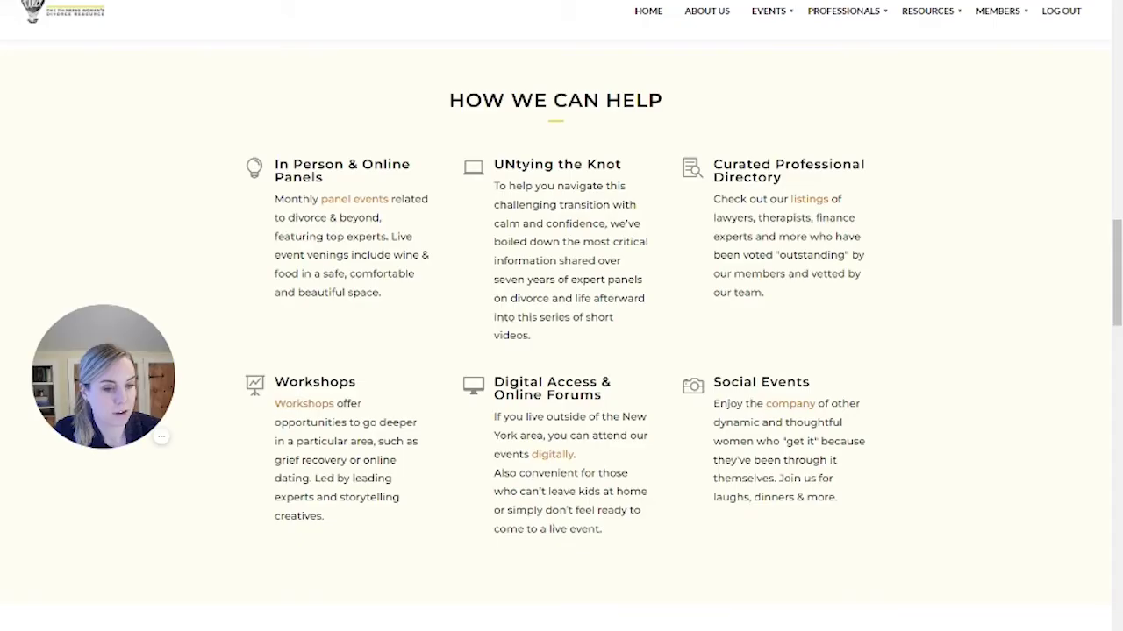
pyautogui.scroll(-4, 561, 316)
pyautogui.scroll(9, 494, 395)
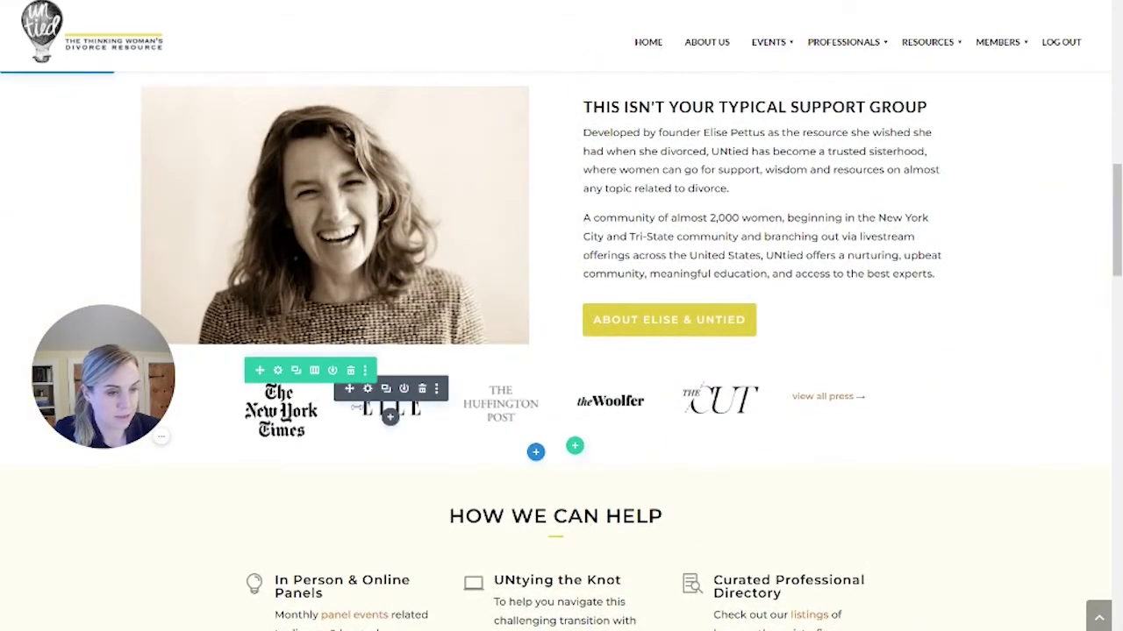
# - Add the CSS class 'six-columns' to the press-logo row in its Advanced settings
pyautogui.click(278, 386)
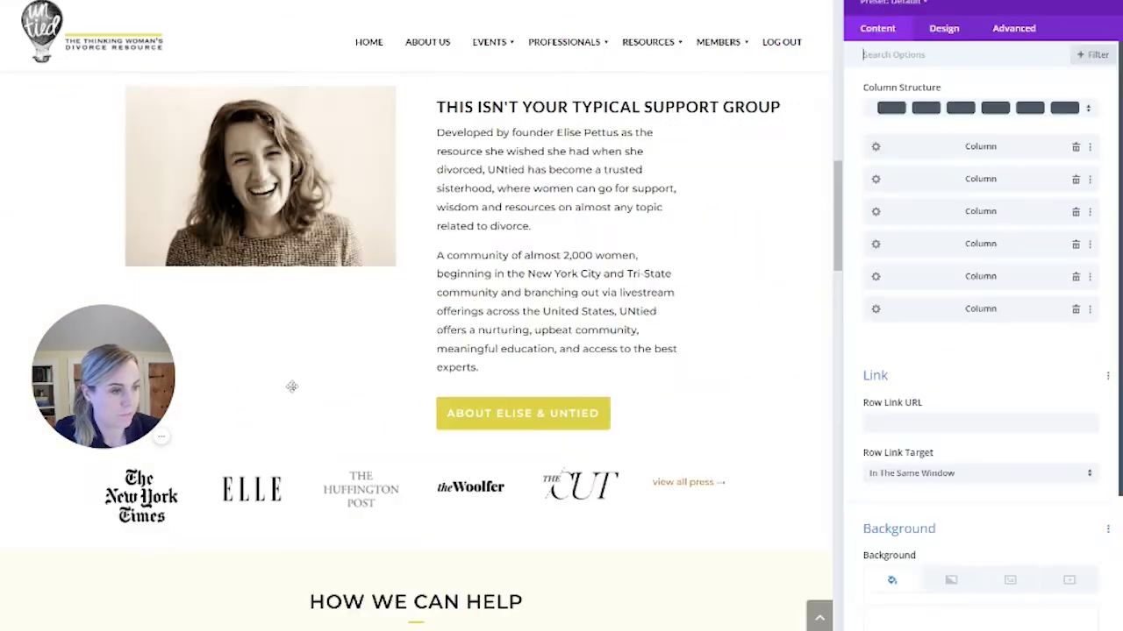
pyautogui.click(1005, 31)
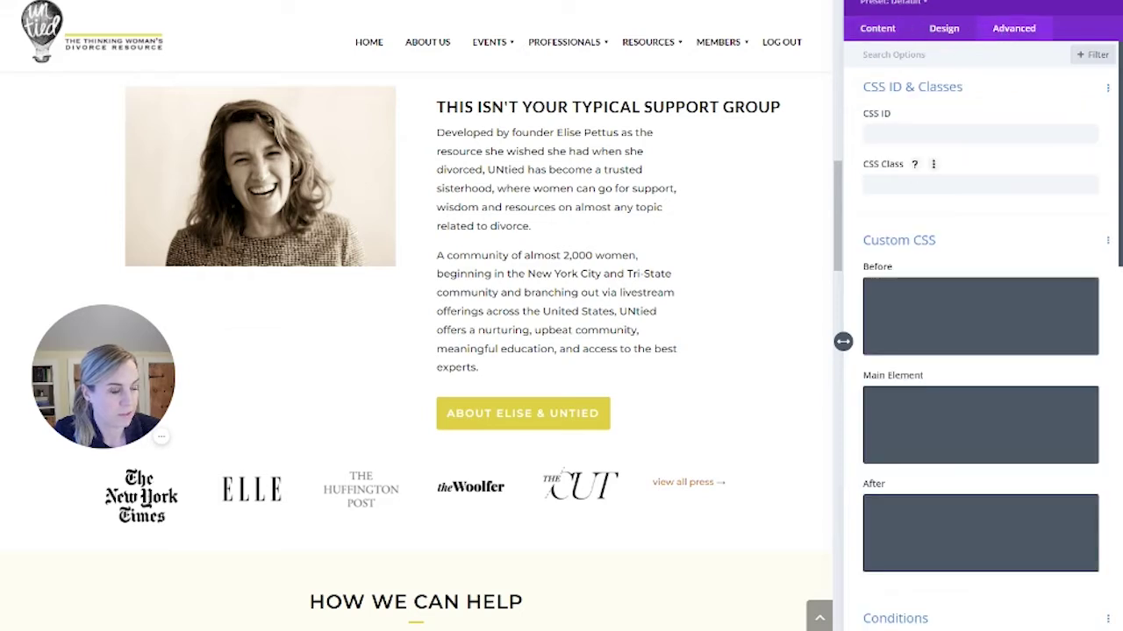
pyautogui.click(898, 180)
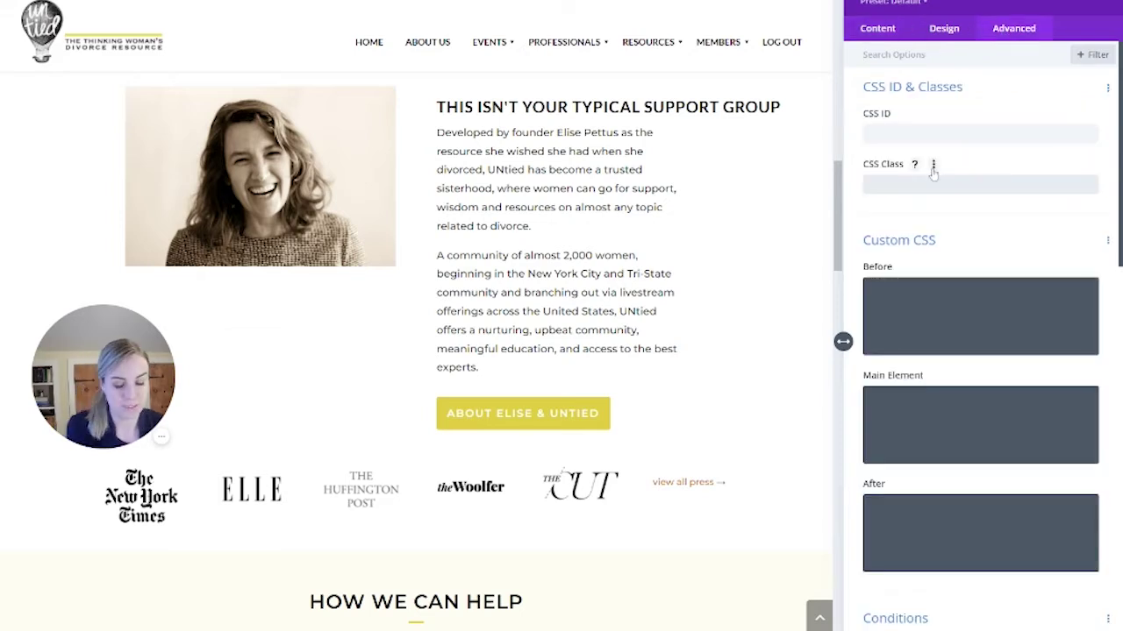
pyautogui.write('six')
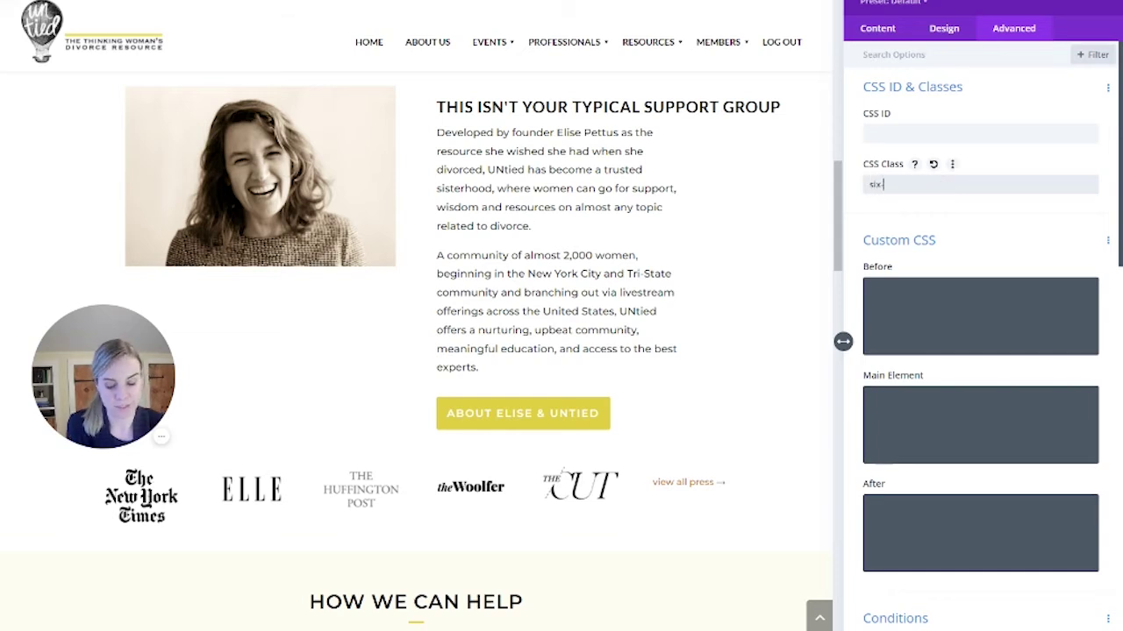
pyautogui.write('-columns')
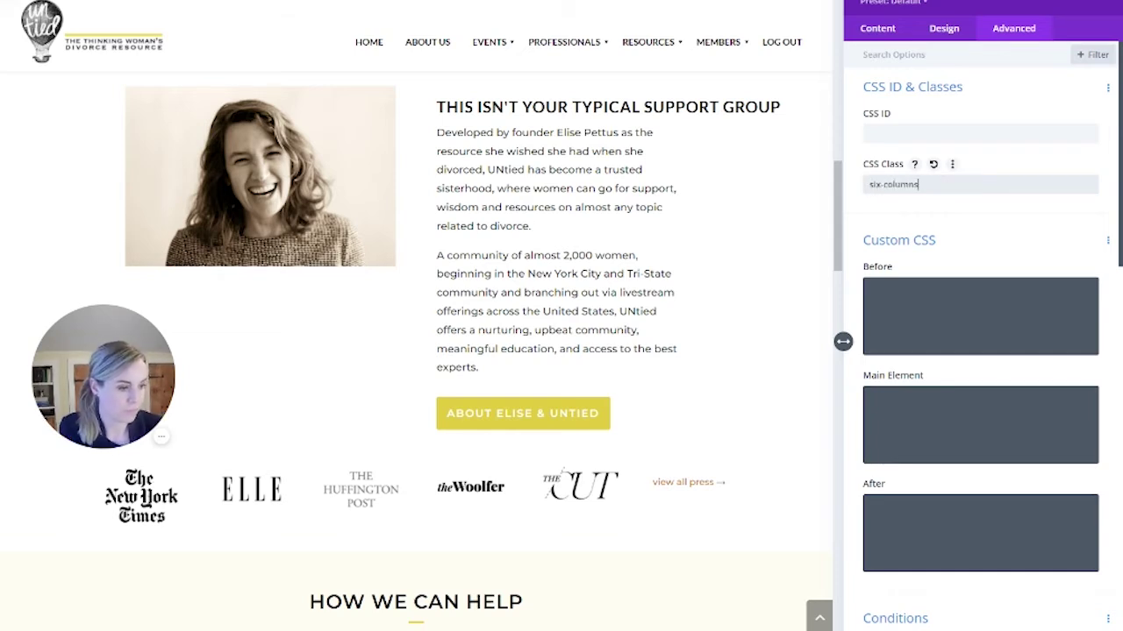
pyautogui.press('Return')
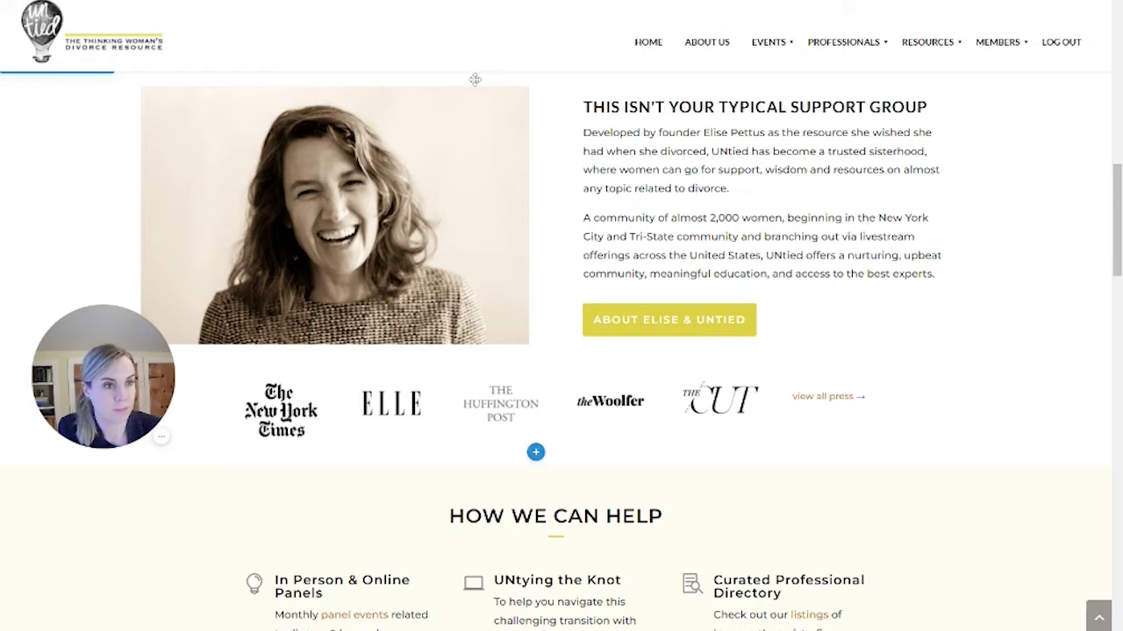
# - Scroll to the top and open the Theme Customizer from the admin bar's site menu
pyautogui.moveTo(474, 79)
pyautogui.scroll(6, 509, 79)
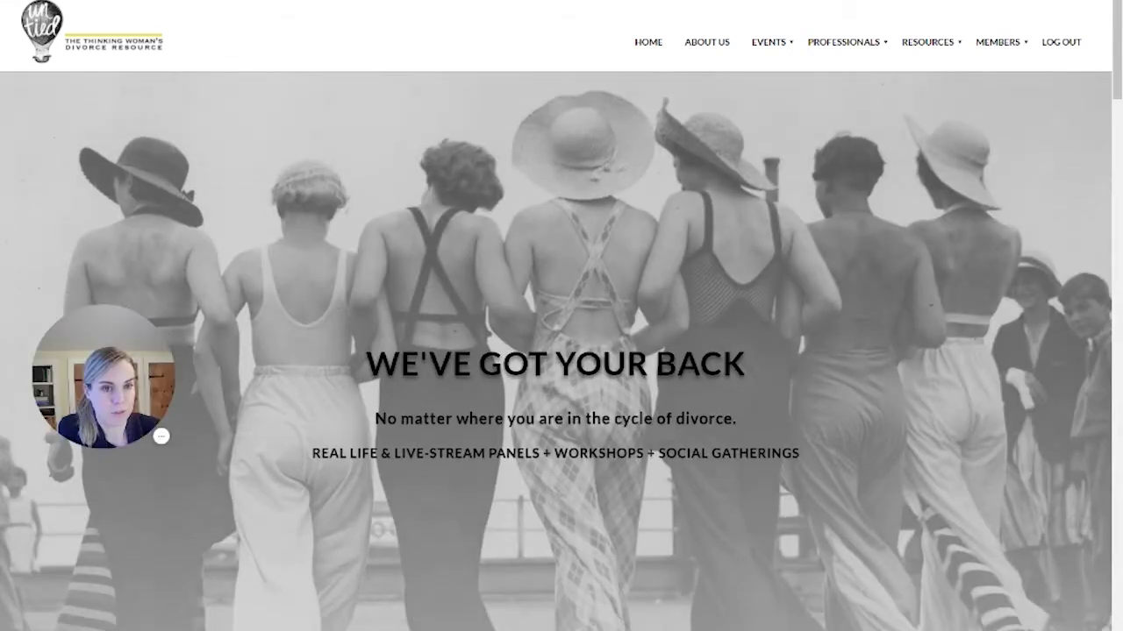
pyautogui.moveTo(83, 4)
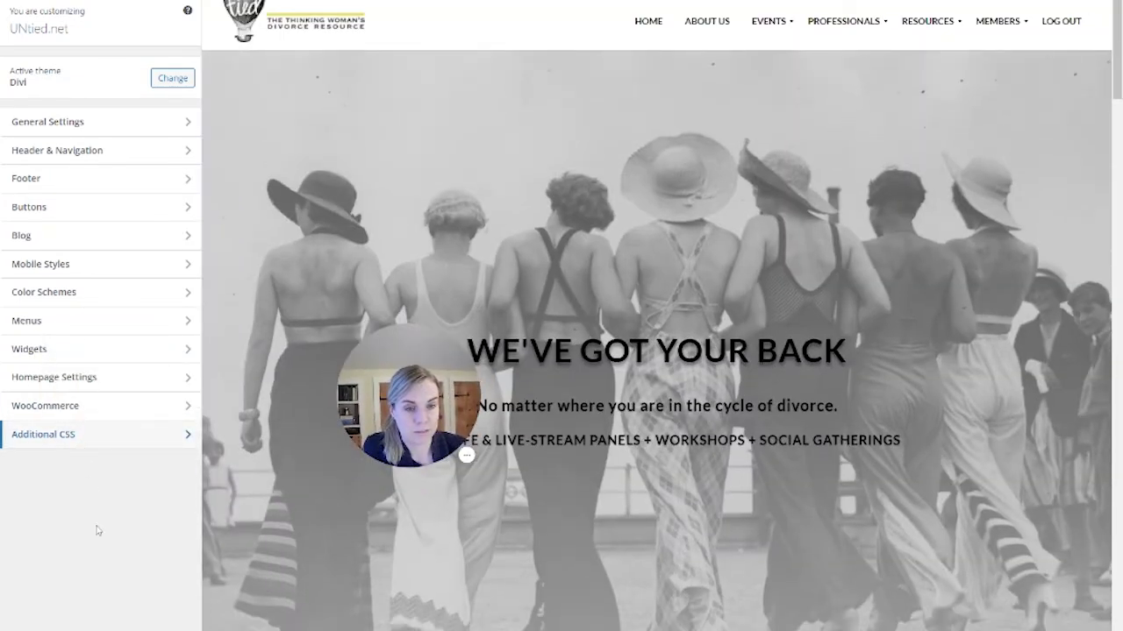
pyautogui.click(188, 434)
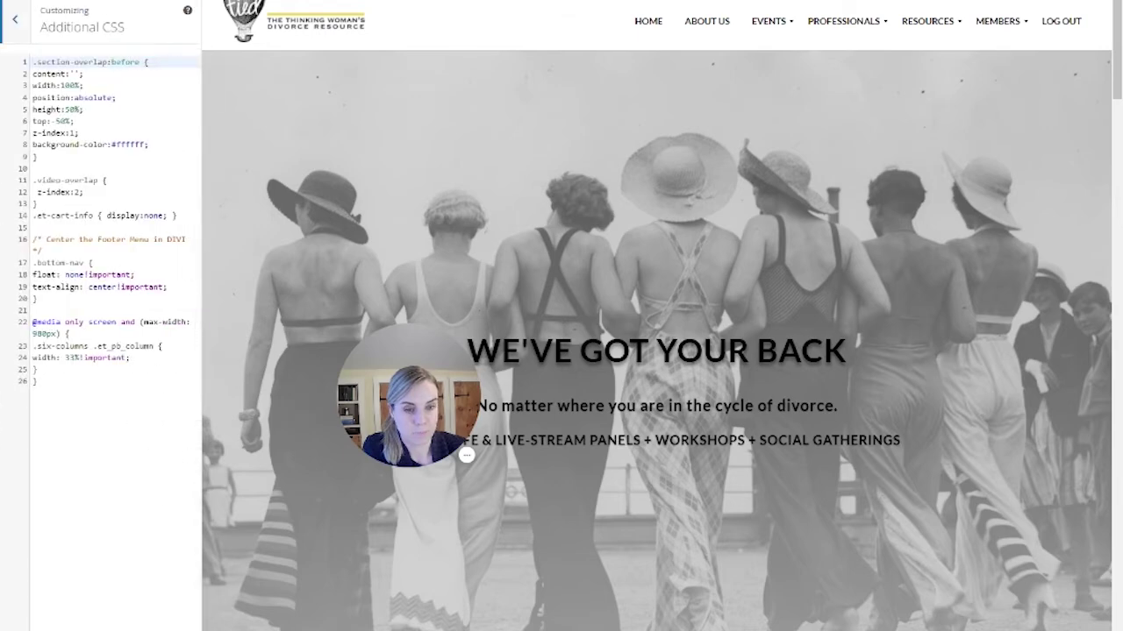
pyautogui.moveTo(42, 382); pyautogui.dragTo(7, 326)
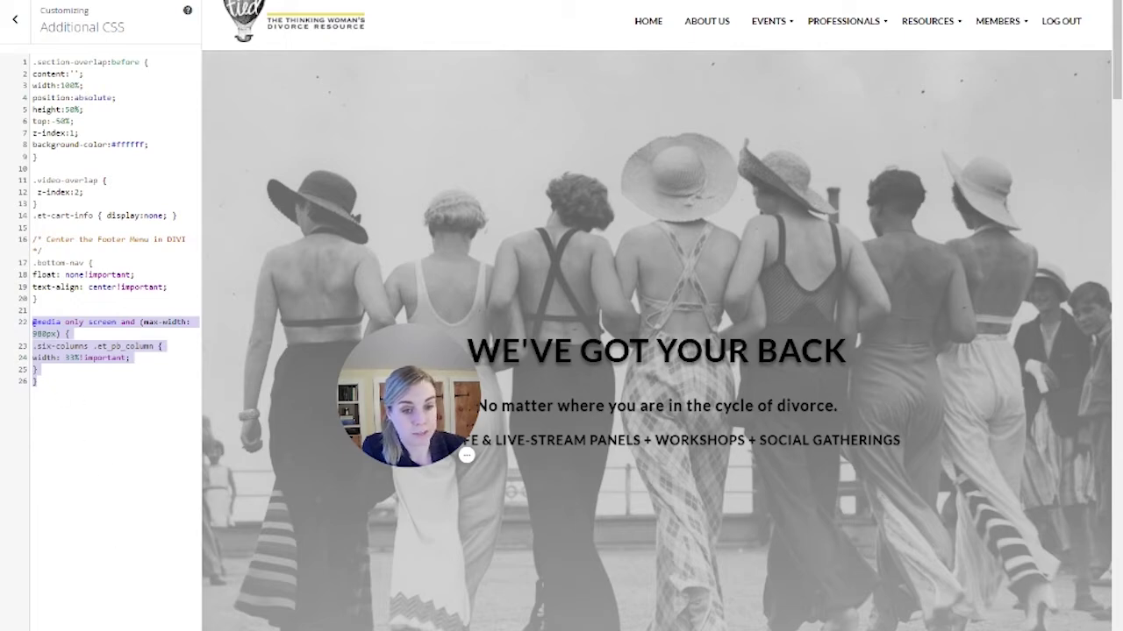
pyautogui.click(89, 421)
pyautogui.doubleClick(72, 346)
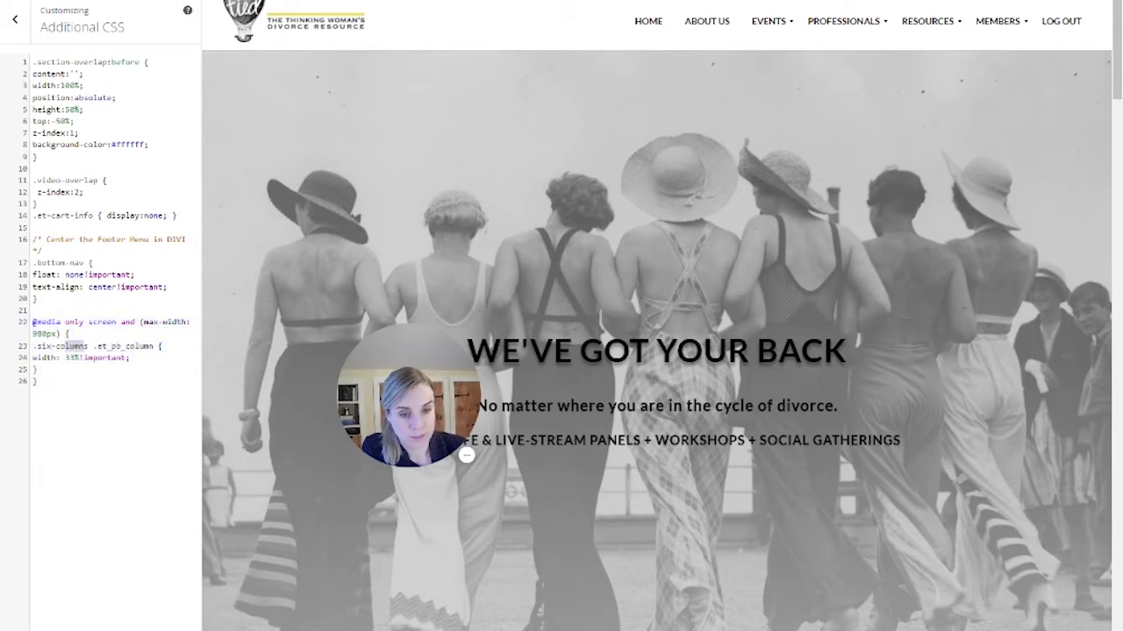
pyautogui.moveTo(87, 347); pyautogui.dragTo(33, 346)
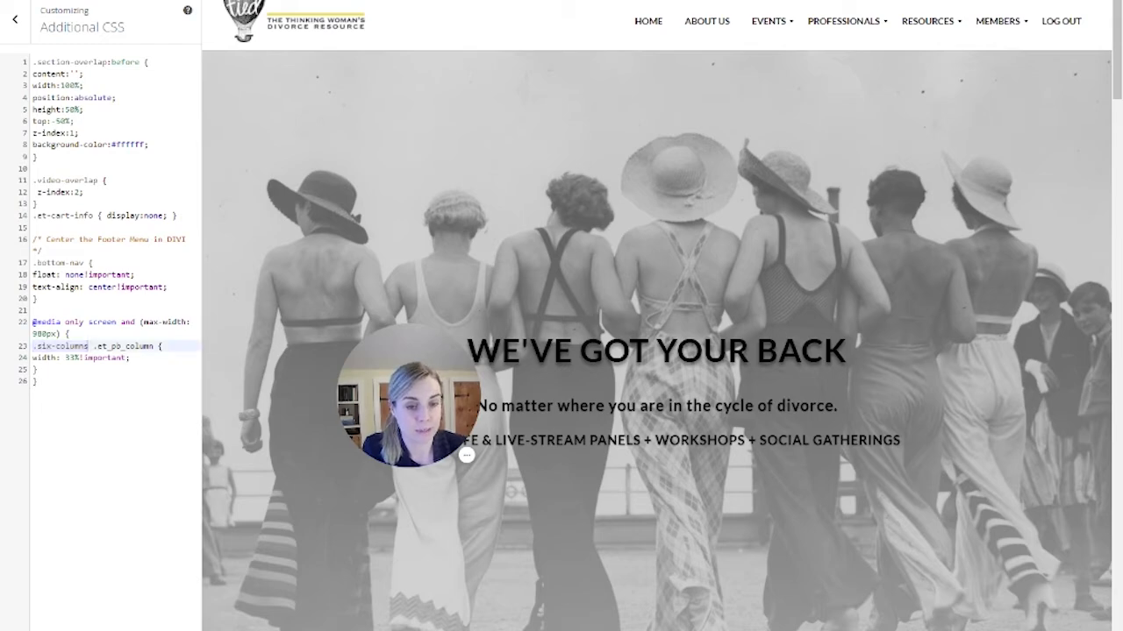
pyautogui.hotkey('shift', 'Right')
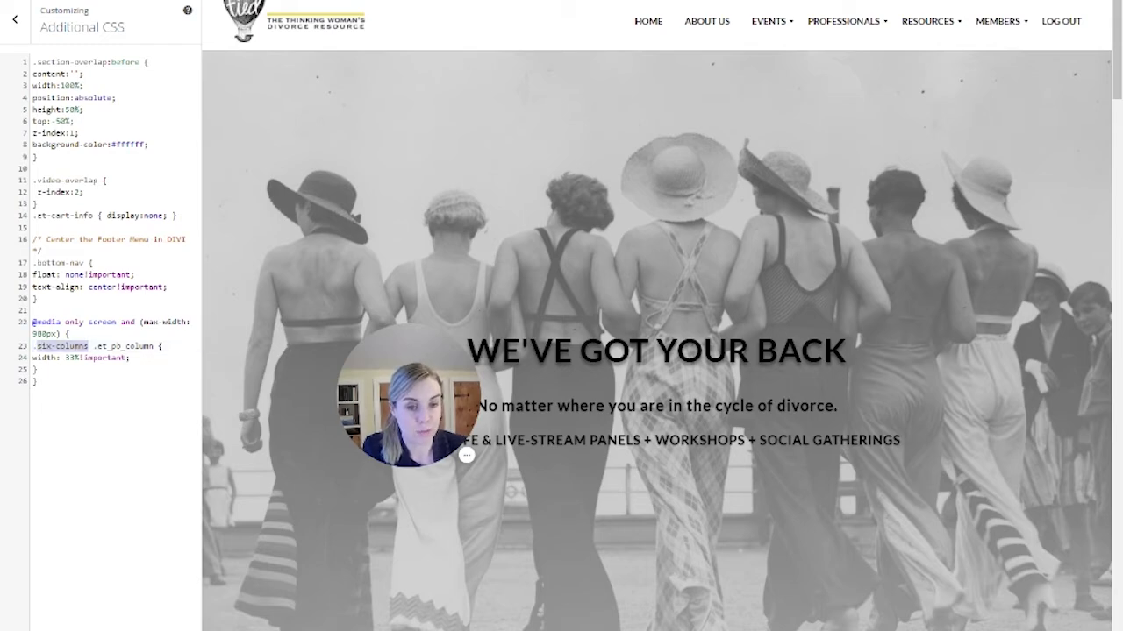
pyautogui.click(75, 410)
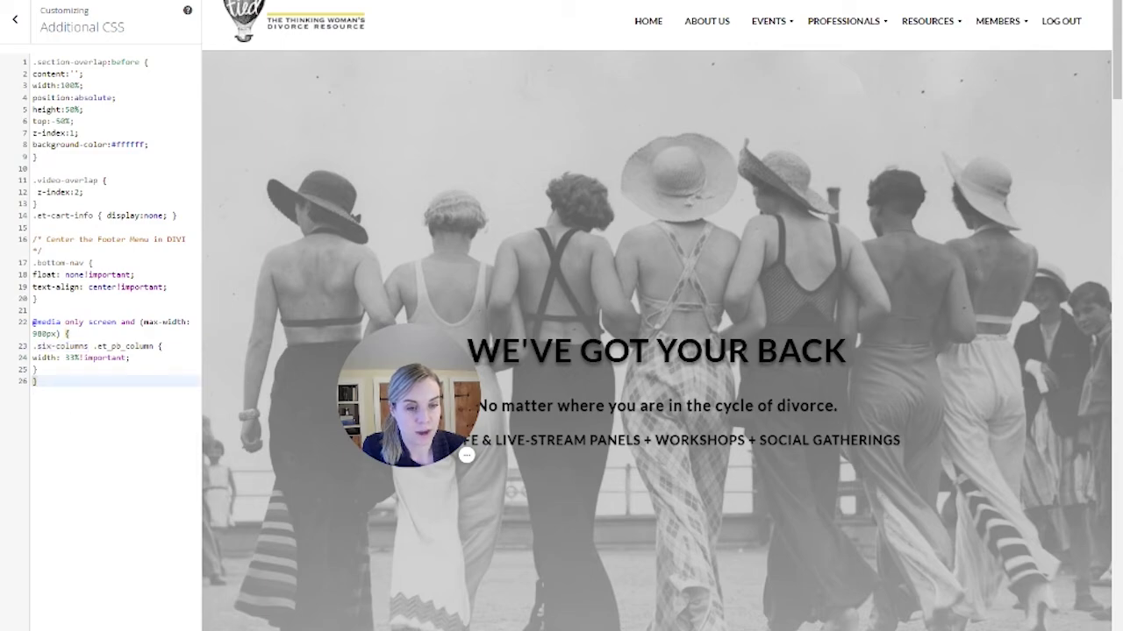
pyautogui.scroll(-15, 335, 510)
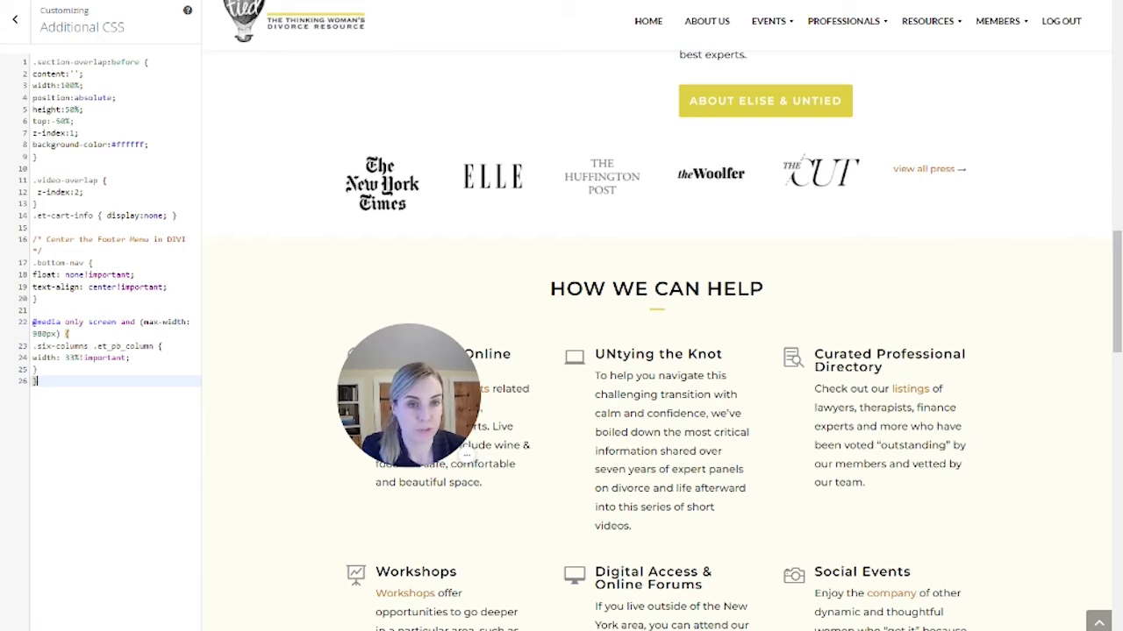
# - Leave the Customizer, dismiss the popup, and check the press logos three per line in Phone View
pyautogui.click(15, 19)
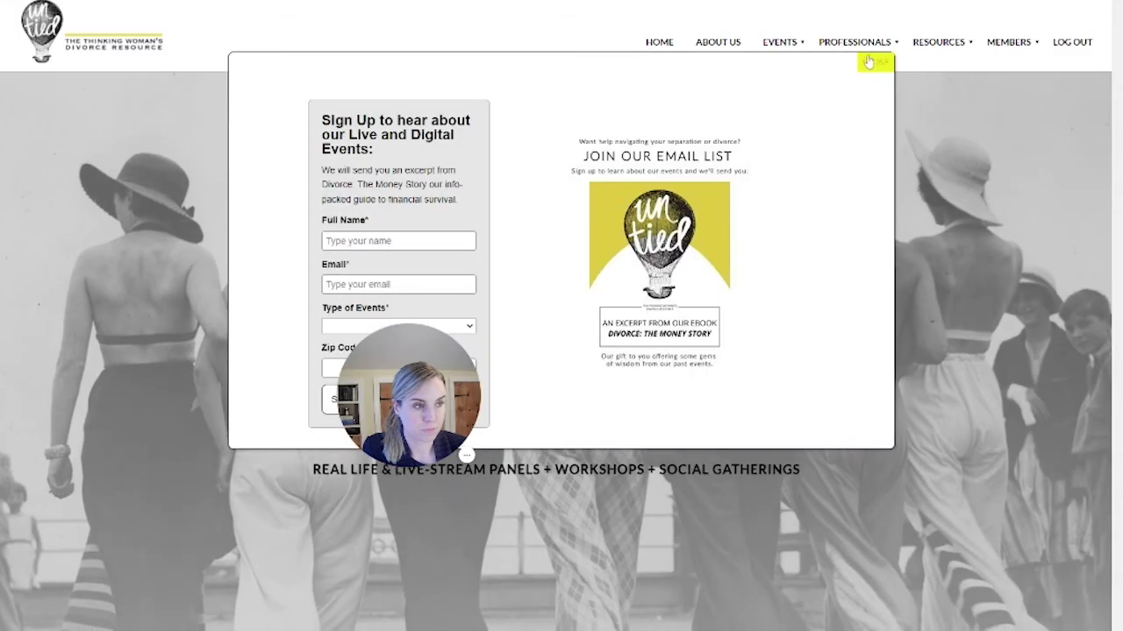
pyautogui.click(868, 61)
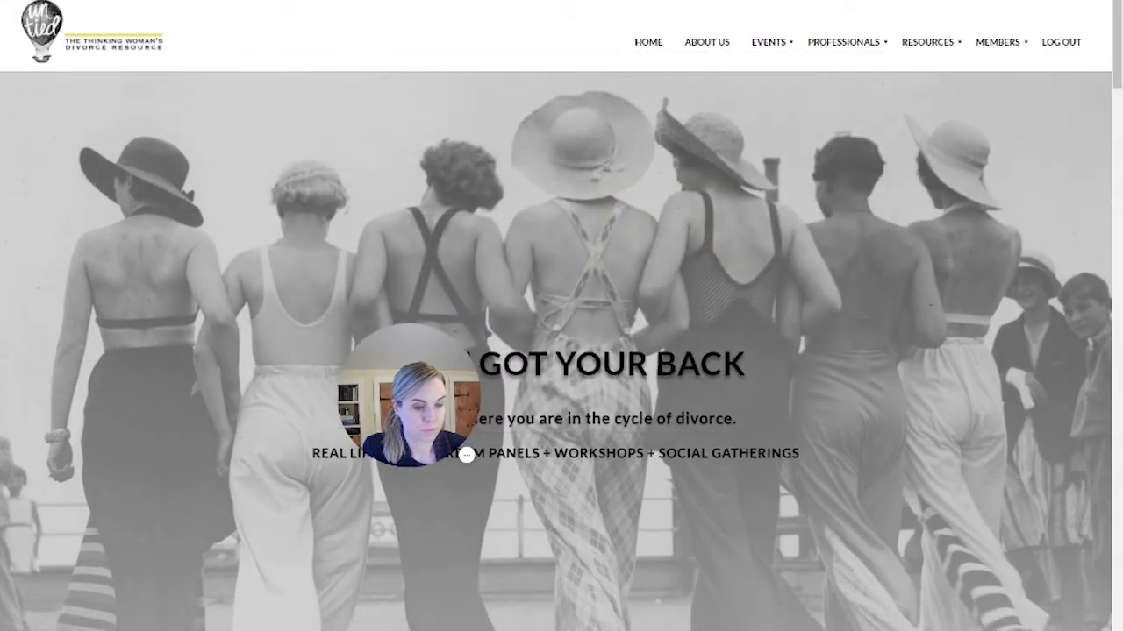
pyautogui.click(205, 626)
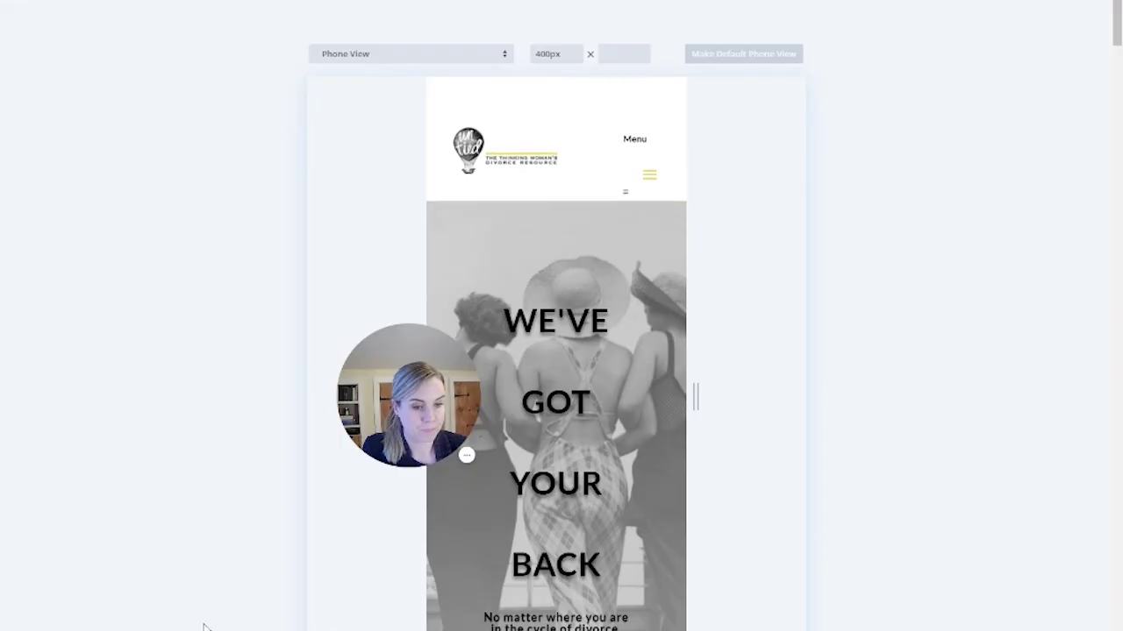
pyautogui.scroll(-7, 246, 413)
pyautogui.scroll(-10, 506, 302)
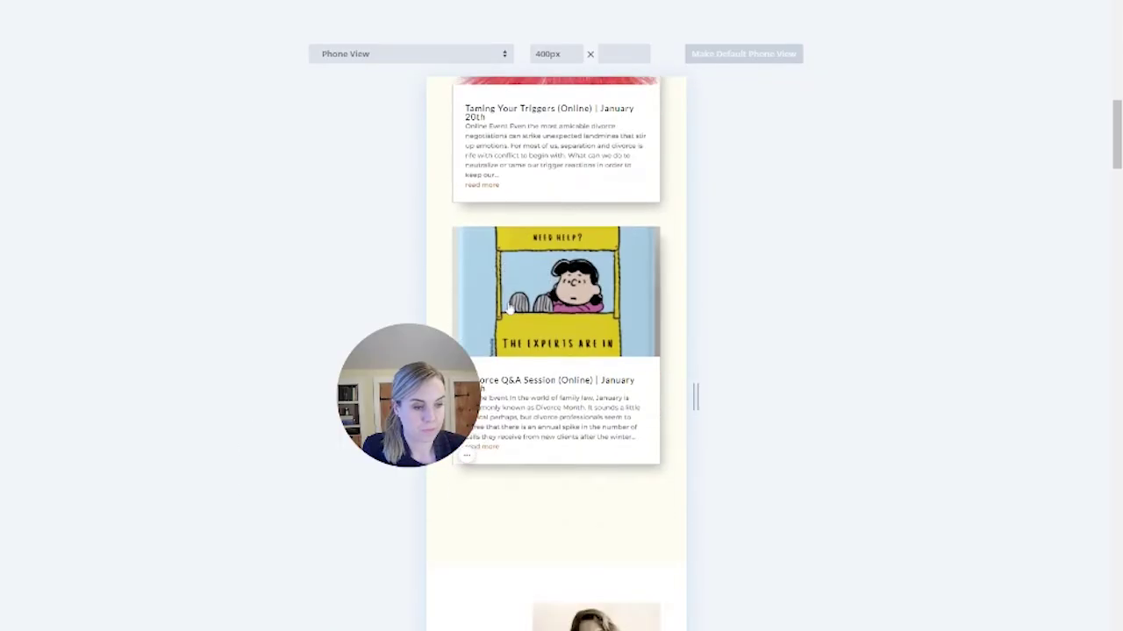
pyautogui.scroll(-4, 506, 303)
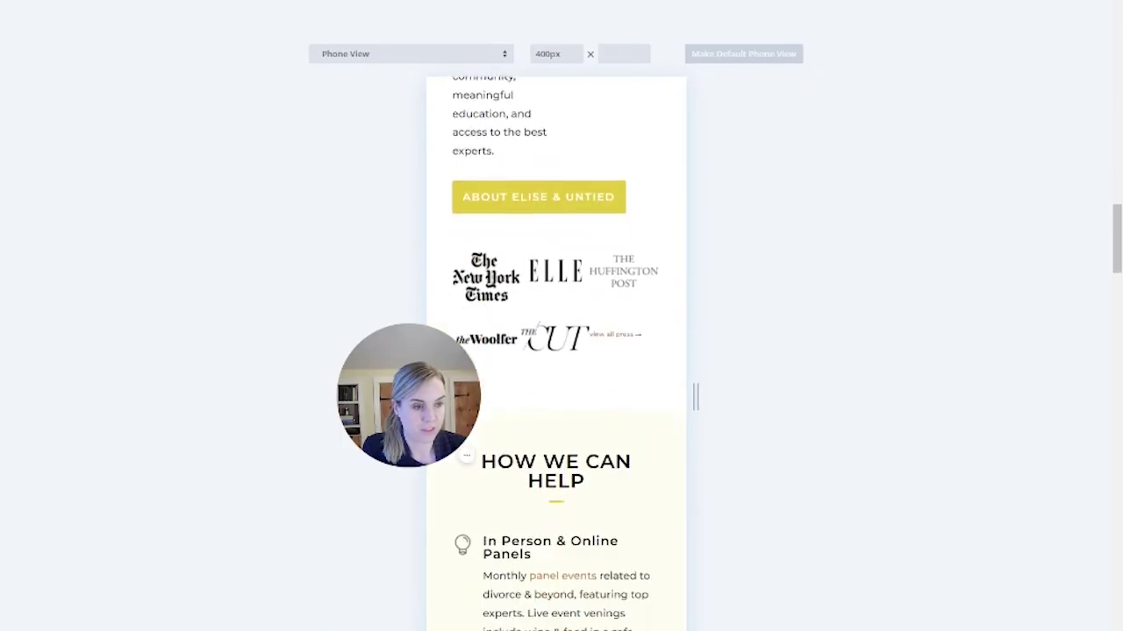
pyautogui.scroll(2, 538, 280)
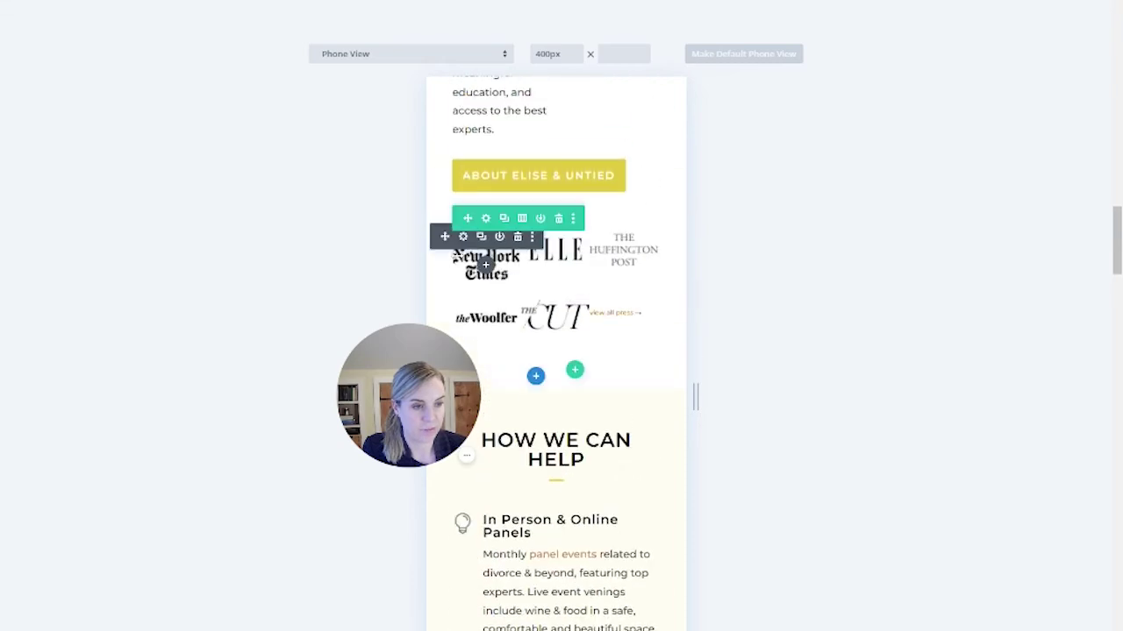